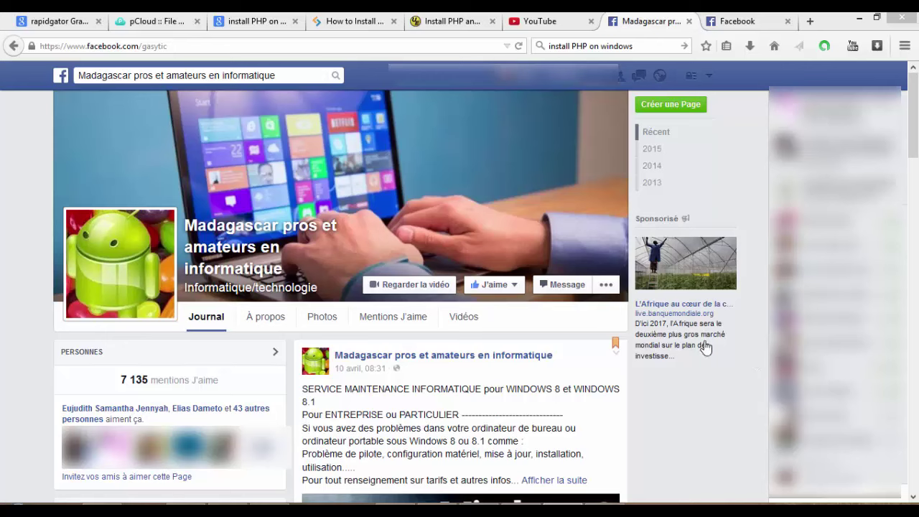
On the Facebook page, try the address bar, search suggestions and a new message, closing each unchanged
left_click(173, 46)
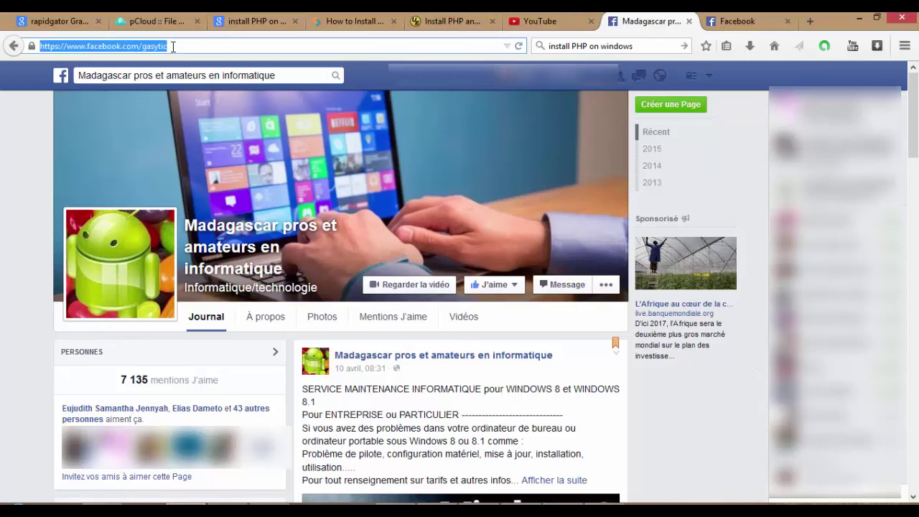
left_click(137, 46)
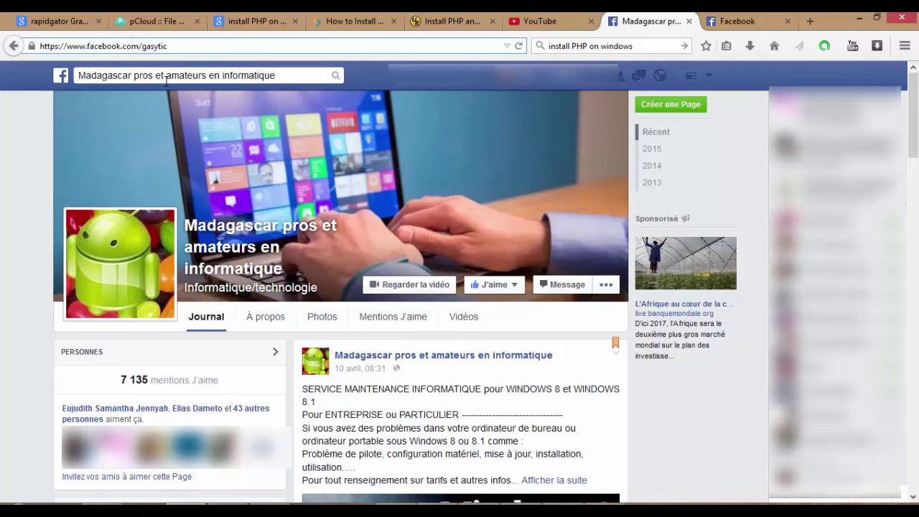
left_click(167, 77)
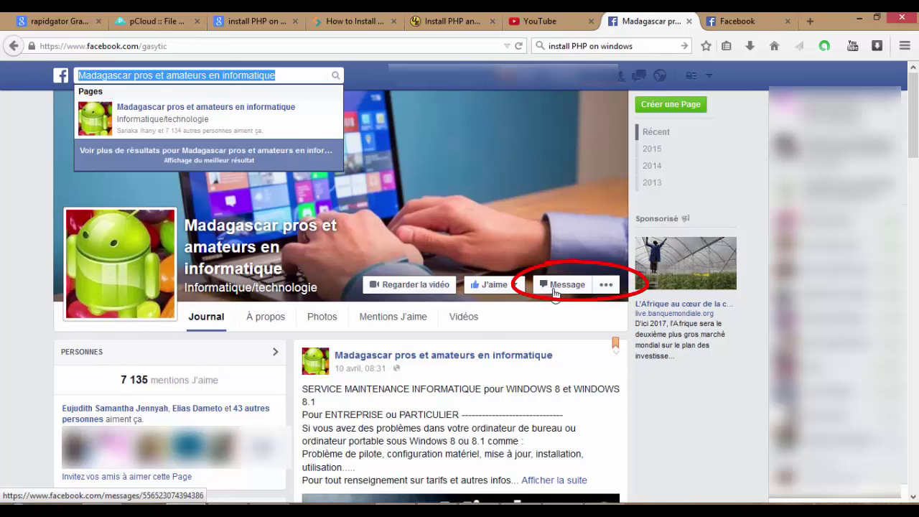
left_click(24, 245)
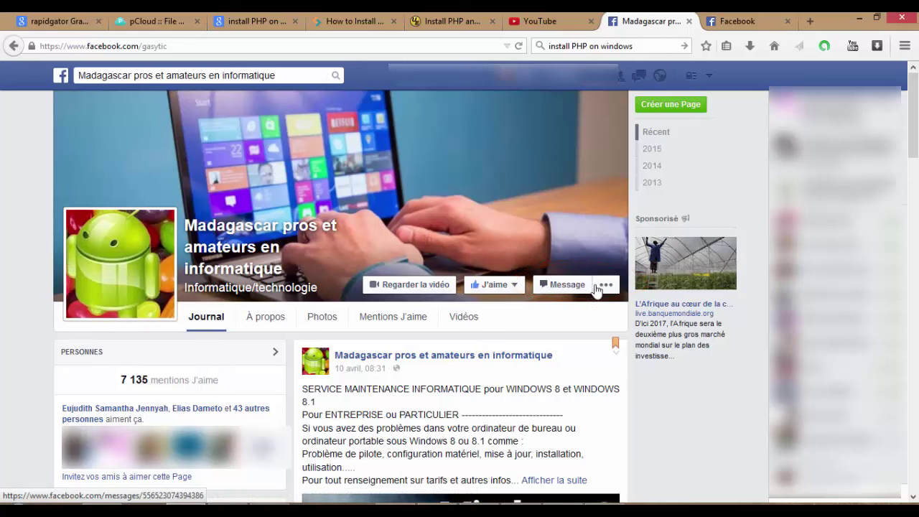
left_click(564, 285)
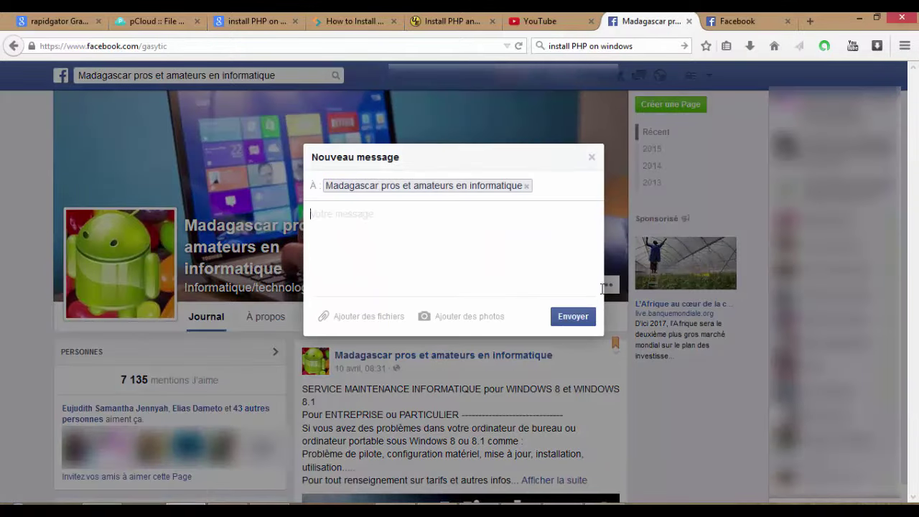
left_click(591, 158)
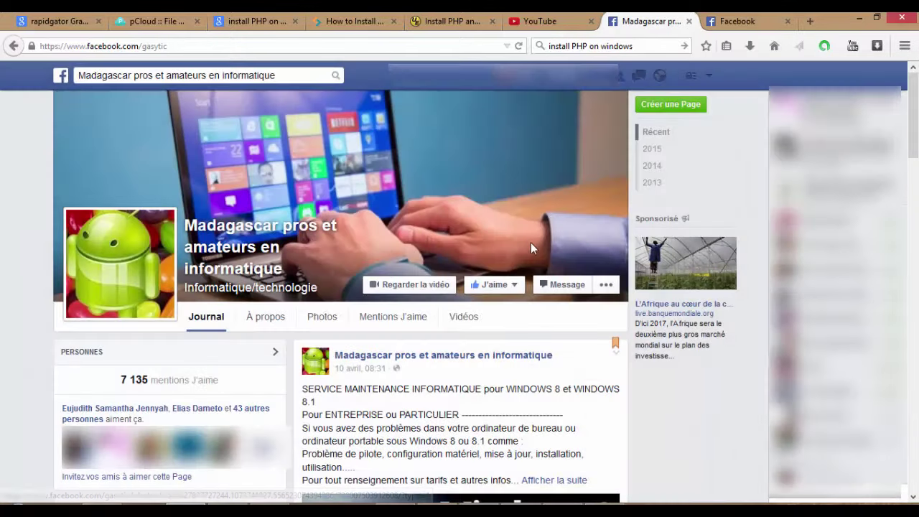
mouse_move(503, 288)
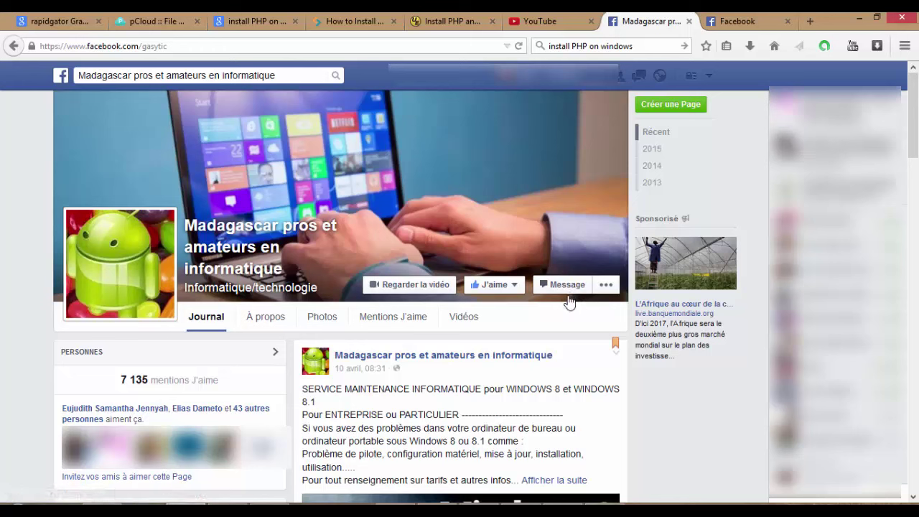
Search YouTube for gasytic, view the Gasytic Madagascar channel's Videos list, then return to Facebook
left_click(557, 17)
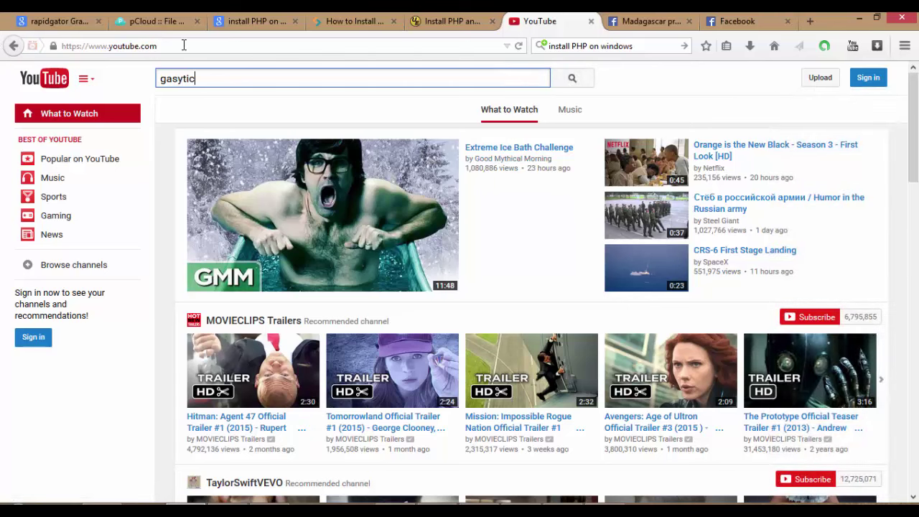
left_click(562, 80)
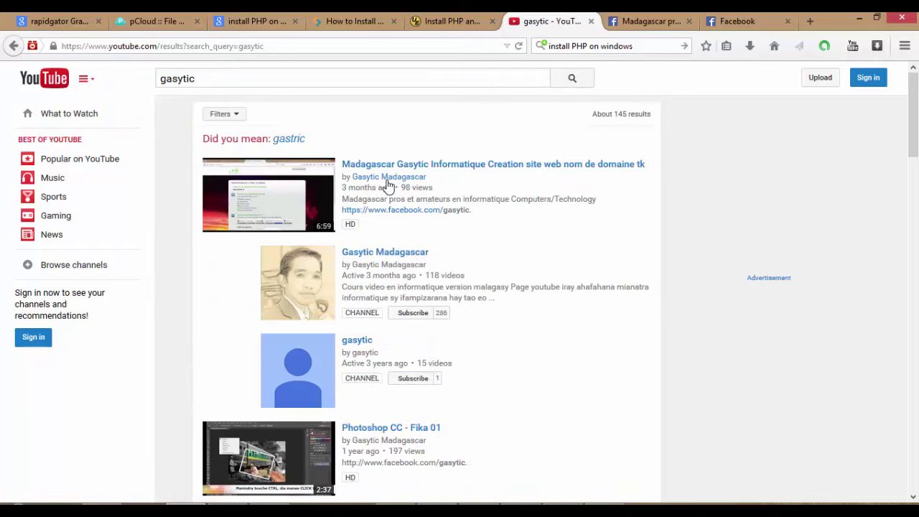
left_click(361, 254)
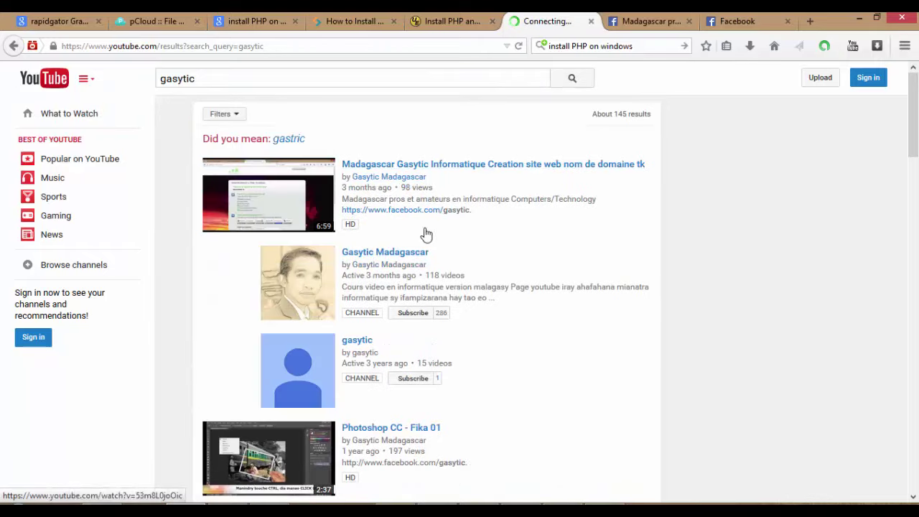
mouse_move(386, 253)
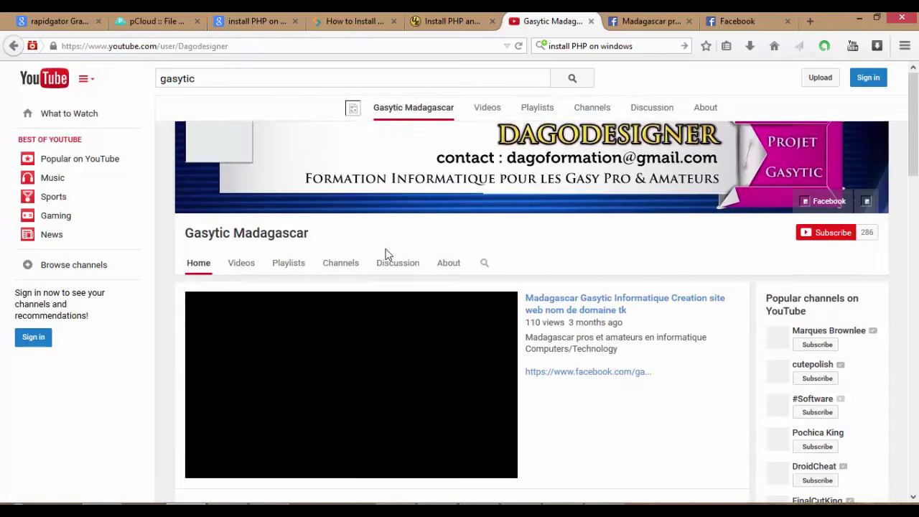
left_click(241, 263)
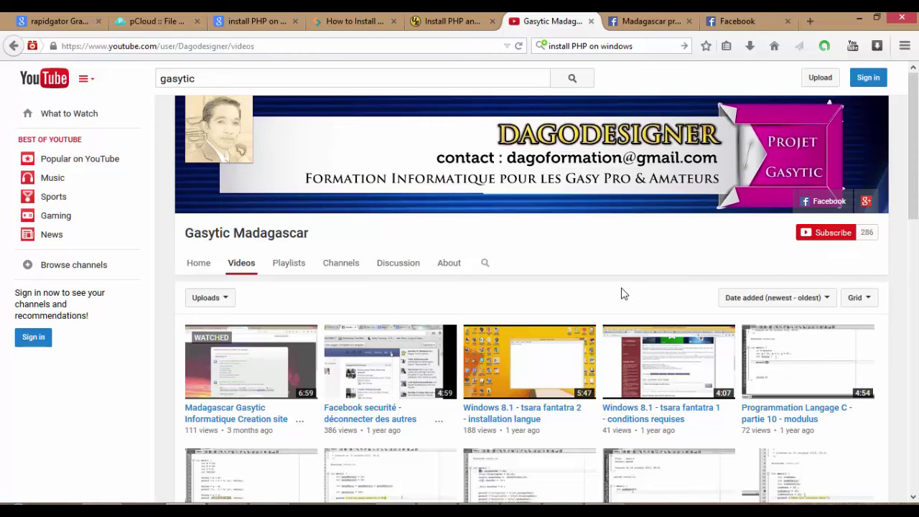
left_click(646, 21)
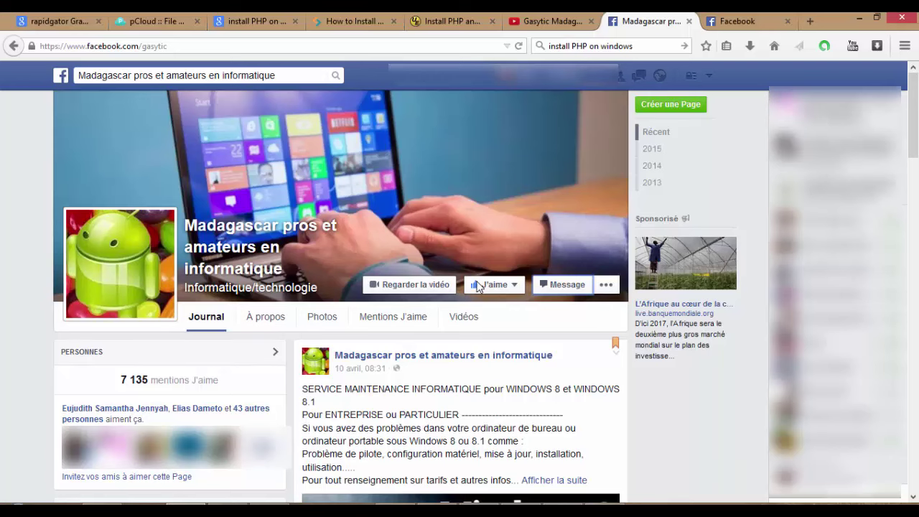
scroll(492, 241, "down", 1)
scroll(492, 241, "down", 5)
scroll(492, 241, "down", 5)
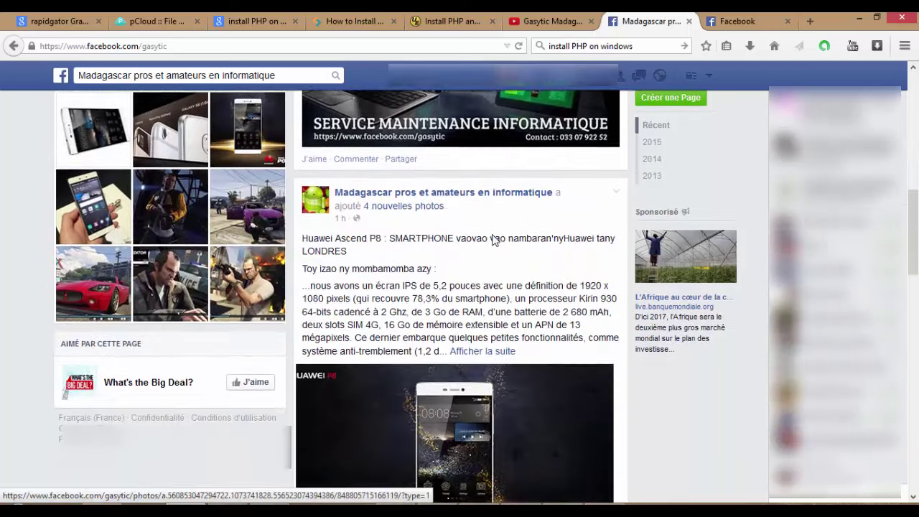
scroll(491, 241, "down", 5)
scroll(492, 240, "down", 4)
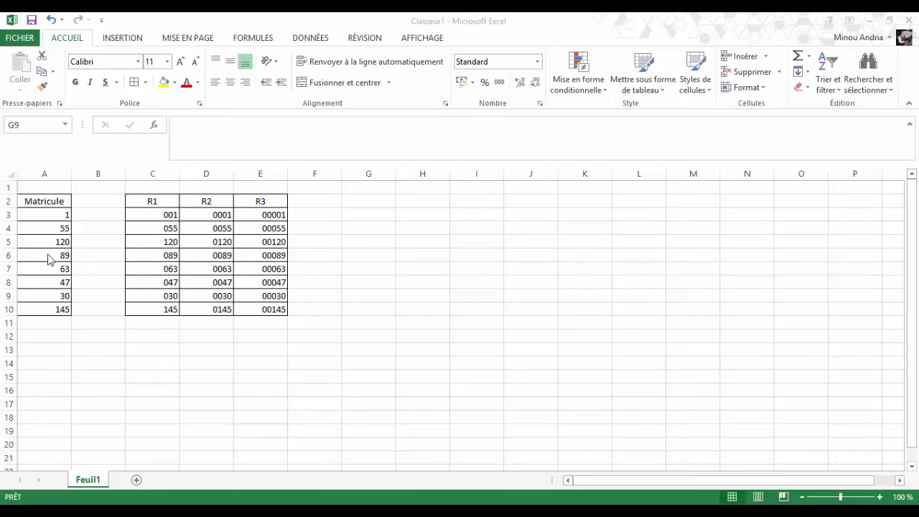
Select the R1, R2 and R3 example values in C3:C10, D3:D10 and E3:E10
left_click(145, 213)
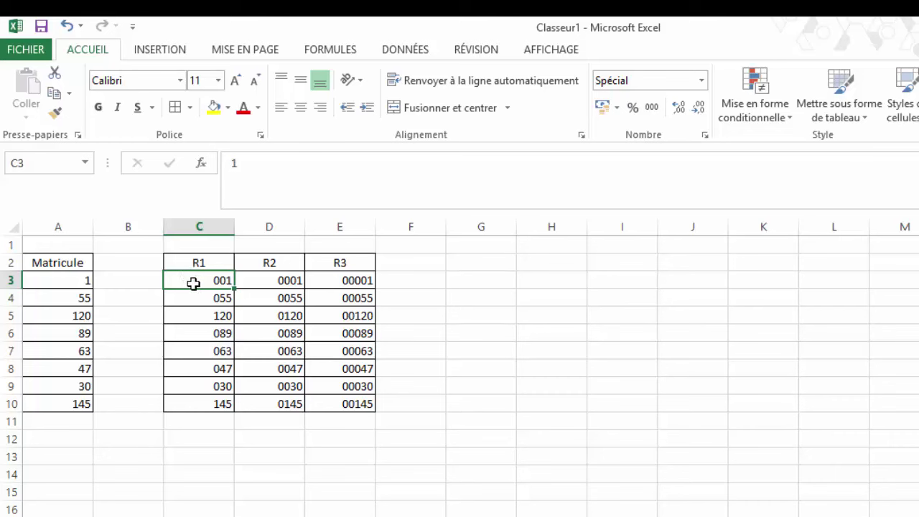
left_click_drag(193, 283, 195, 403)
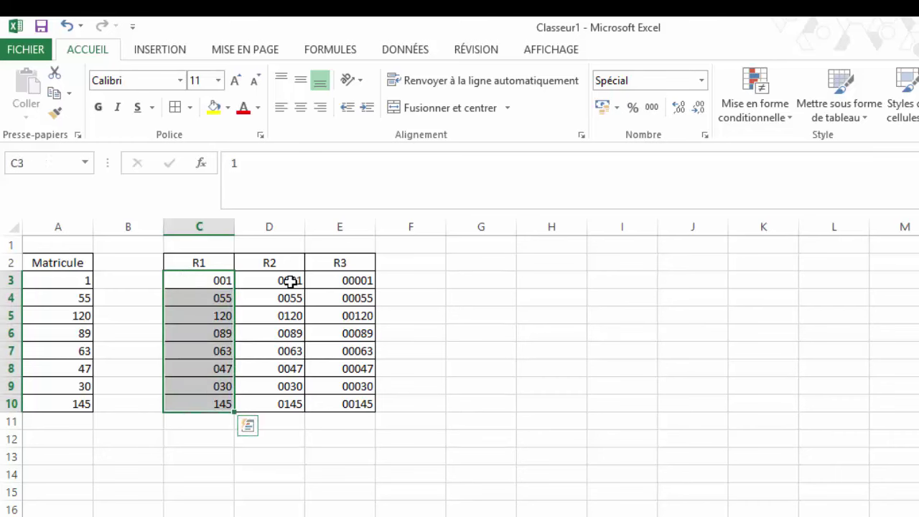
left_click_drag(290, 281, 284, 403)
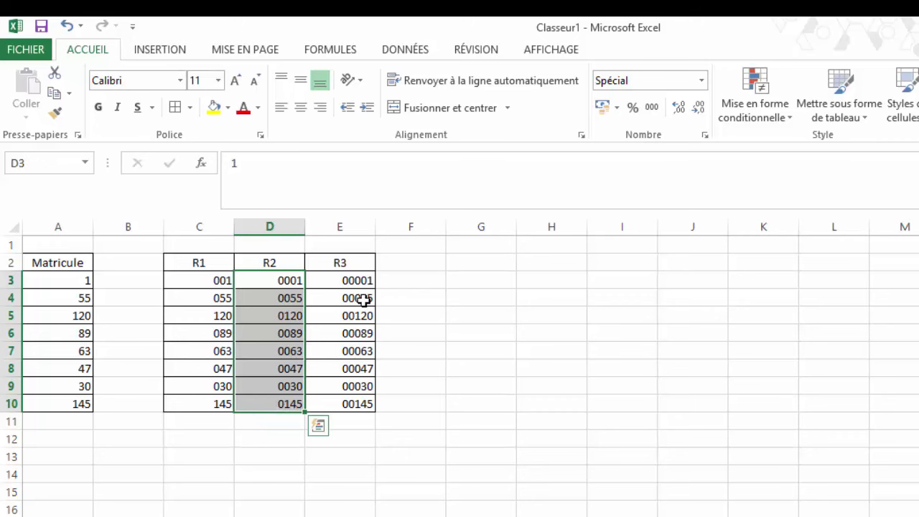
left_click_drag(359, 280, 338, 399)
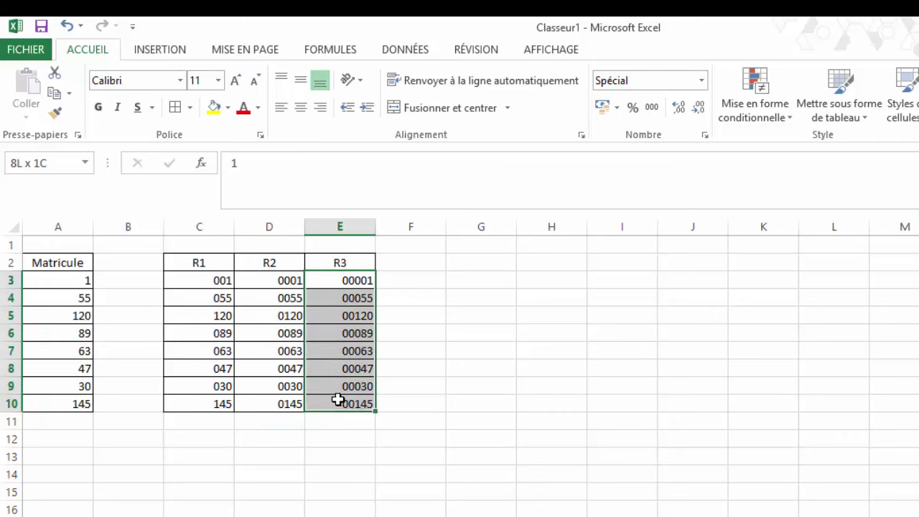
left_click(333, 297)
left_click(325, 316)
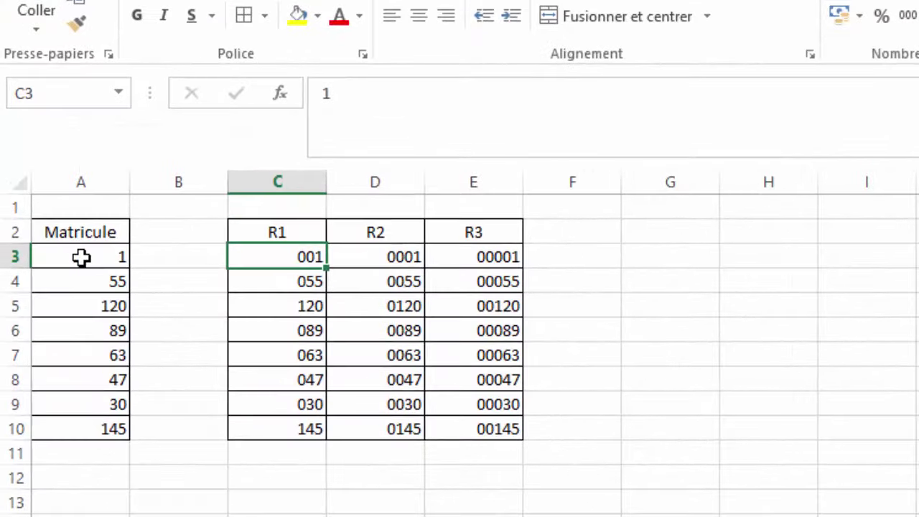
Check that the R1–R3 example cells store plain numbers, then select Matricule cells A3:A10
left_click(47, 215)
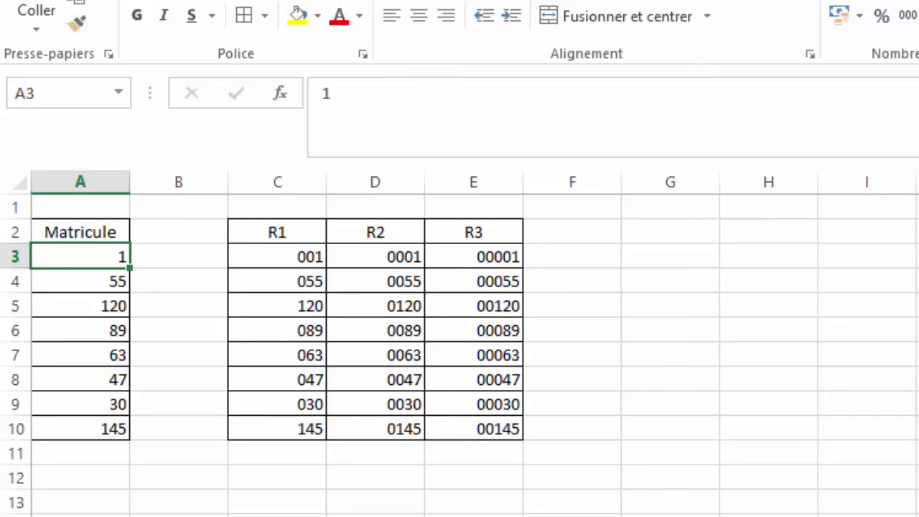
left_click(306, 257)
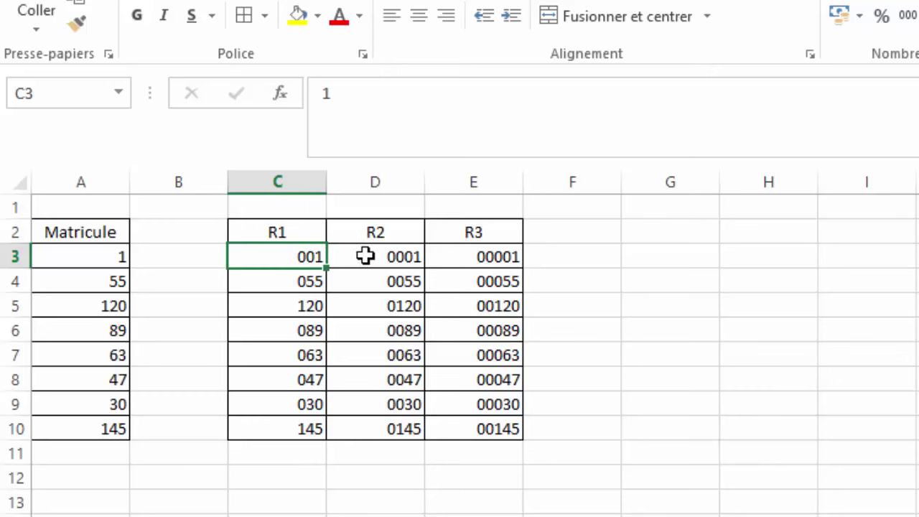
left_click(369, 257)
left_click(479, 257)
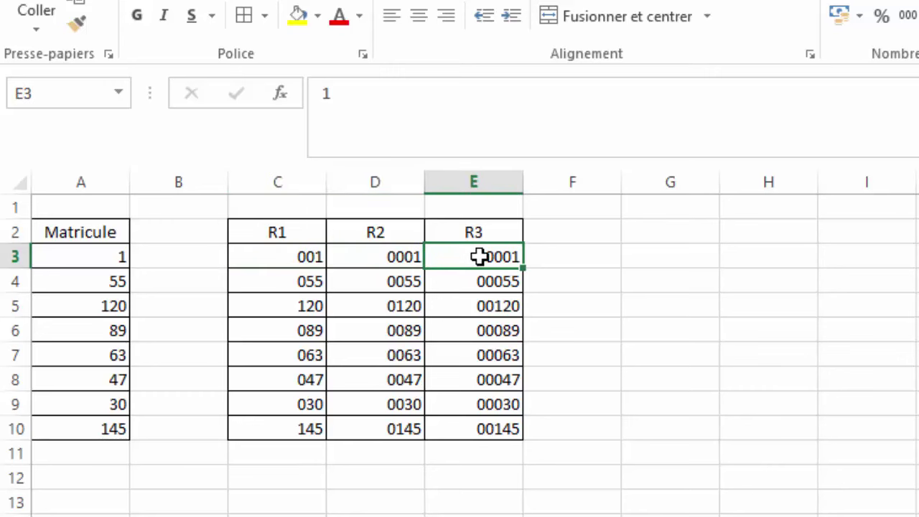
left_click(64, 258)
left_click_drag(58, 243, 45, 312)
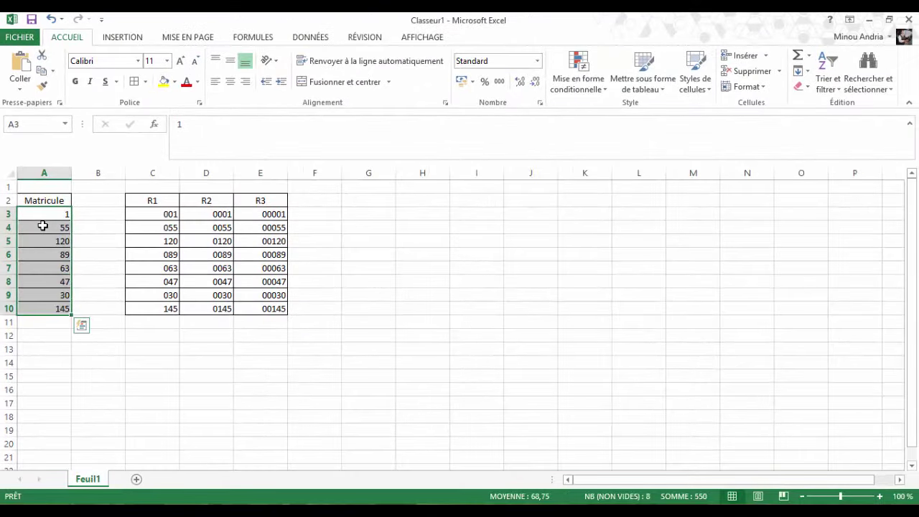
Give A3:A10 the custom number format 000, so Matricules display as 001, 055, 089
right_click(46, 228)
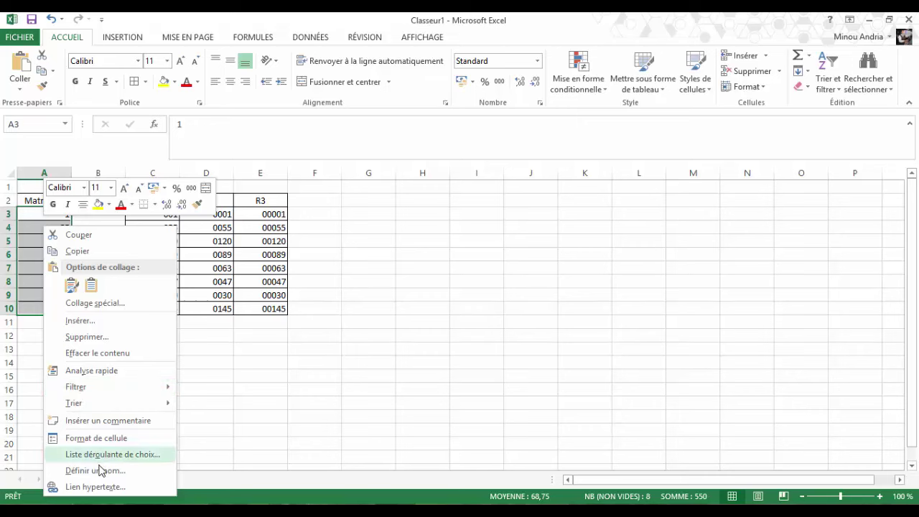
left_click(99, 439)
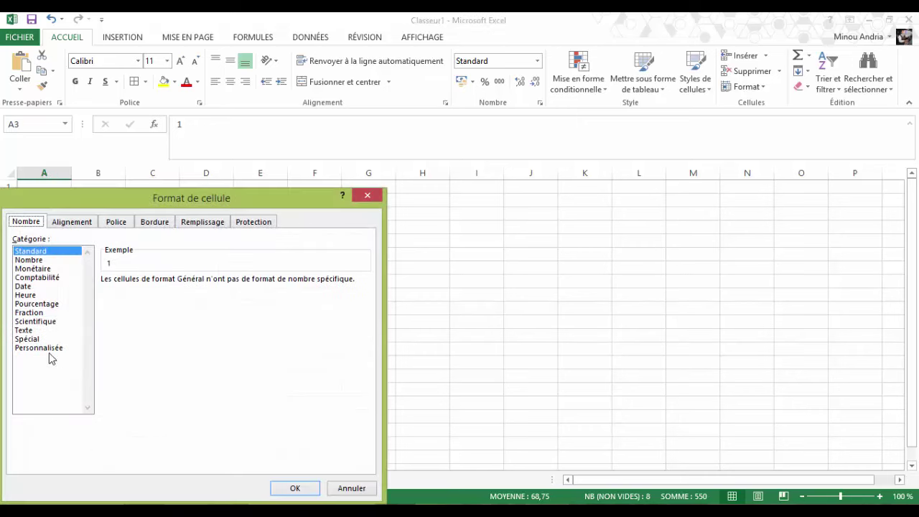
left_click_drag(119, 206, 455, 103)
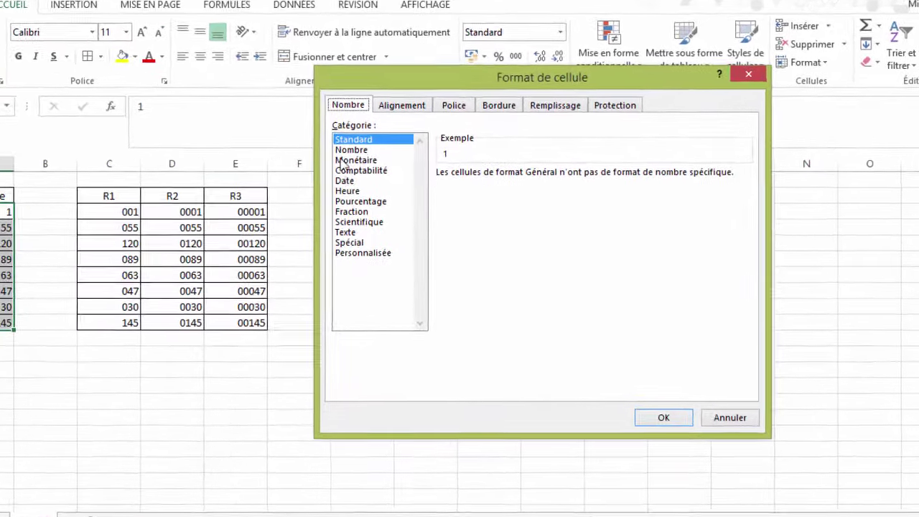
left_click(367, 250)
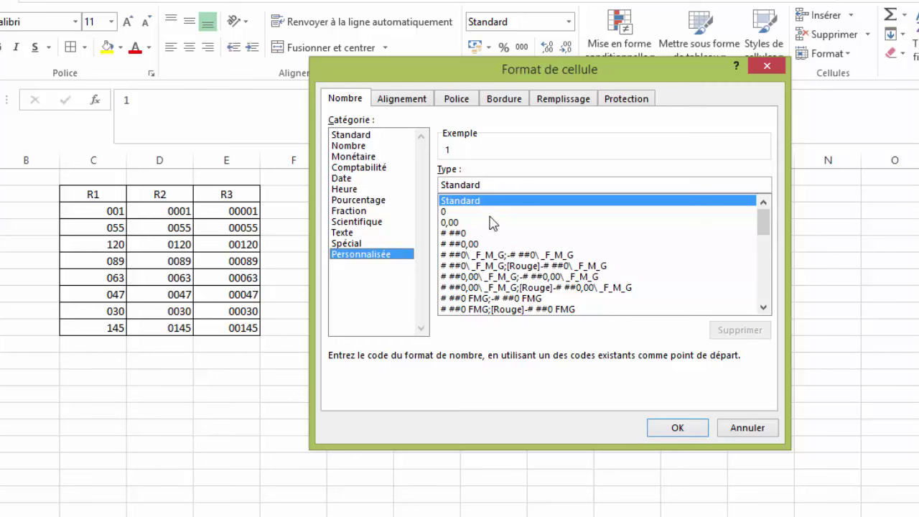
left_click(442, 211)
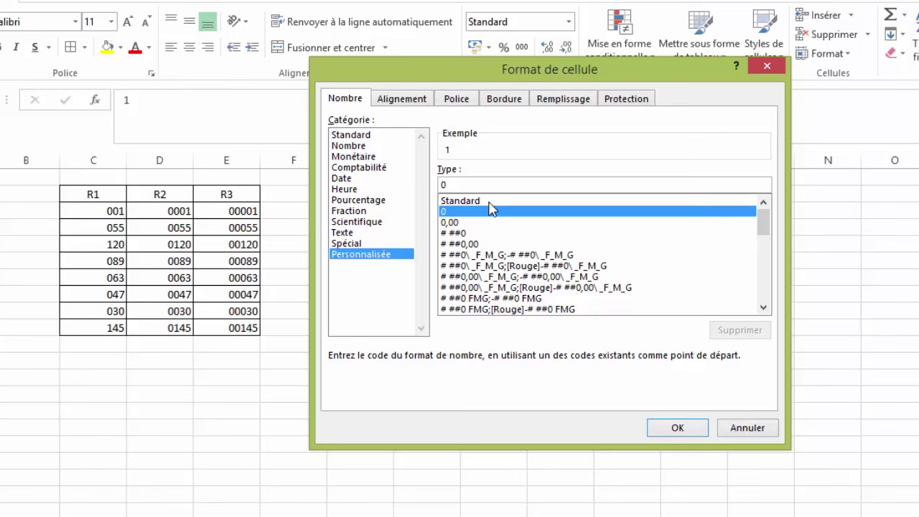
type("0")
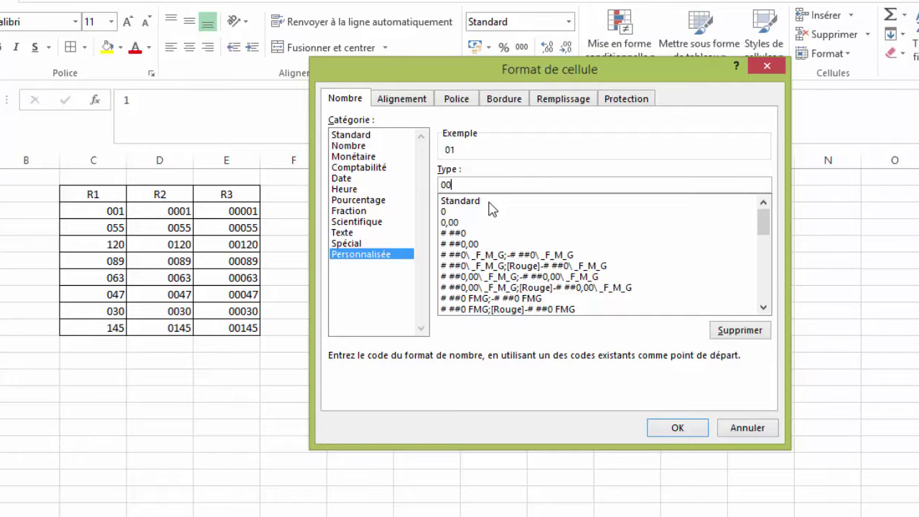
type("0")
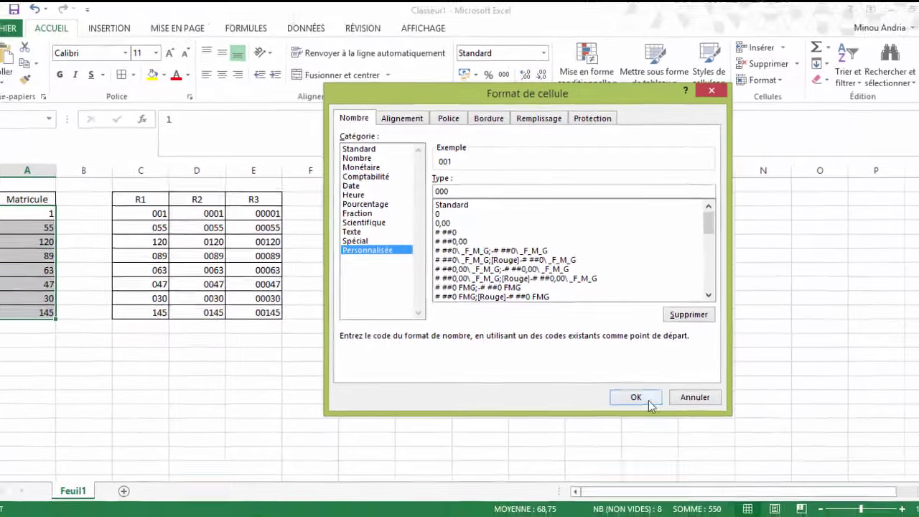
left_click(648, 401)
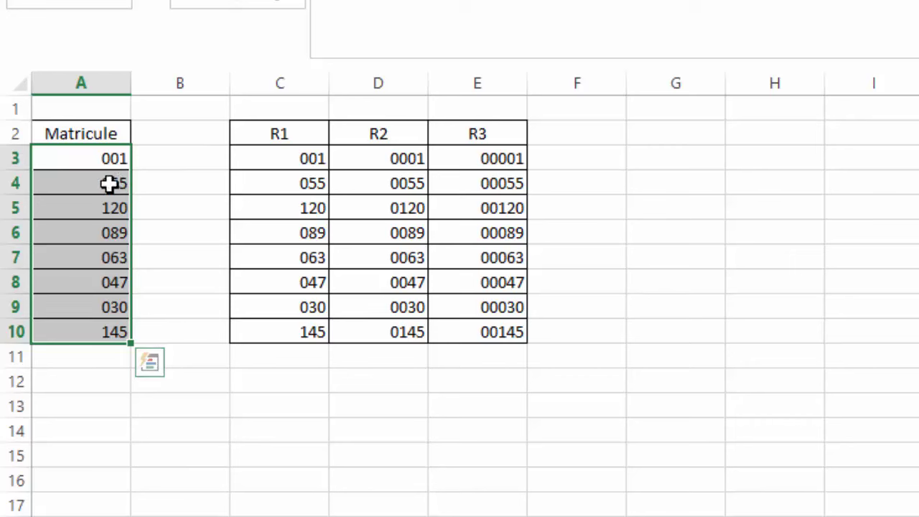
Reselect A3:A10 and change its custom format from 000 to 0000, showing 0001, 0055, 0145
left_click(108, 309)
left_click_drag(112, 159, 98, 322)
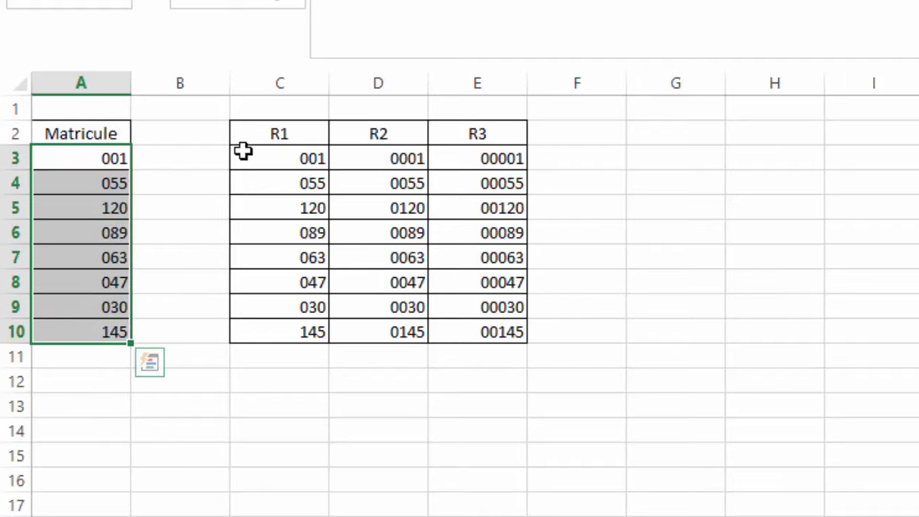
right_click(50, 216)
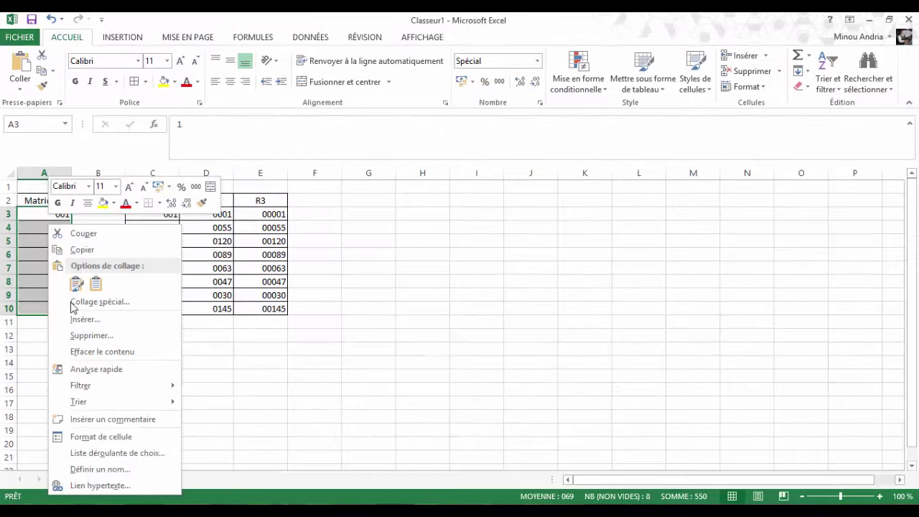
left_click(92, 436)
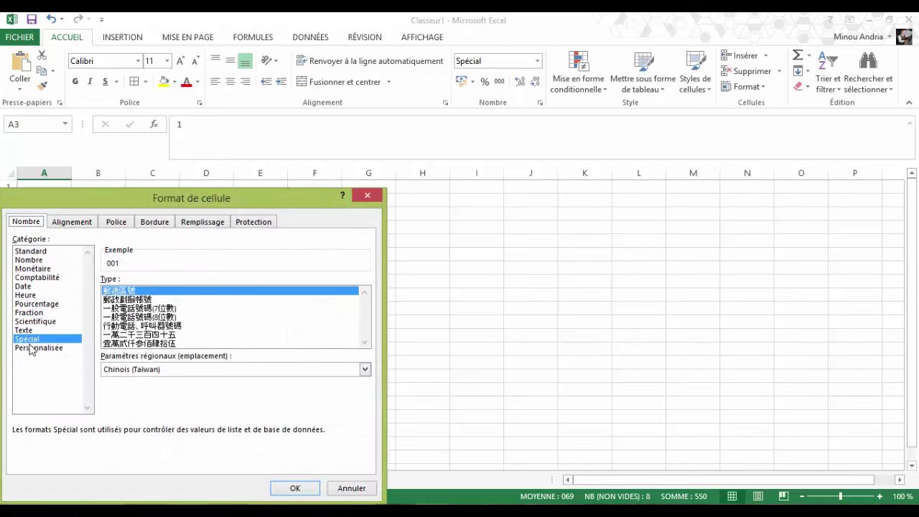
left_click(33, 348)
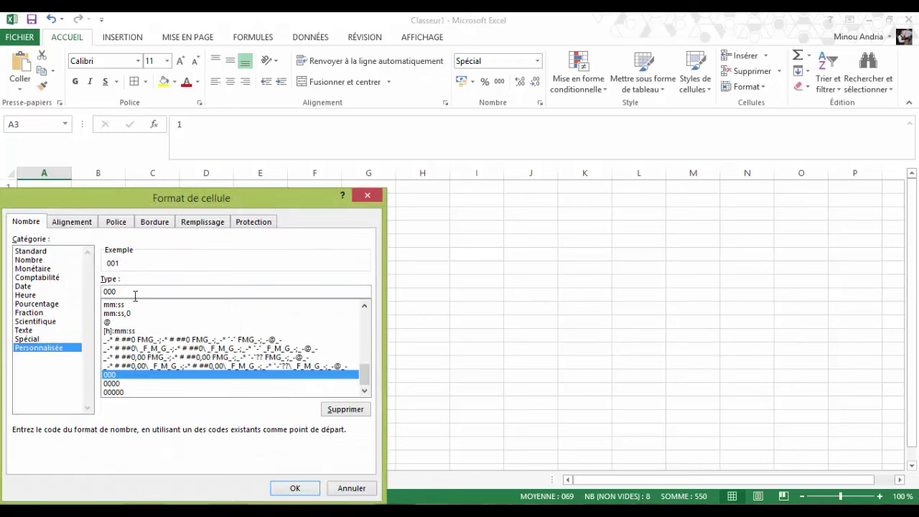
type("0")
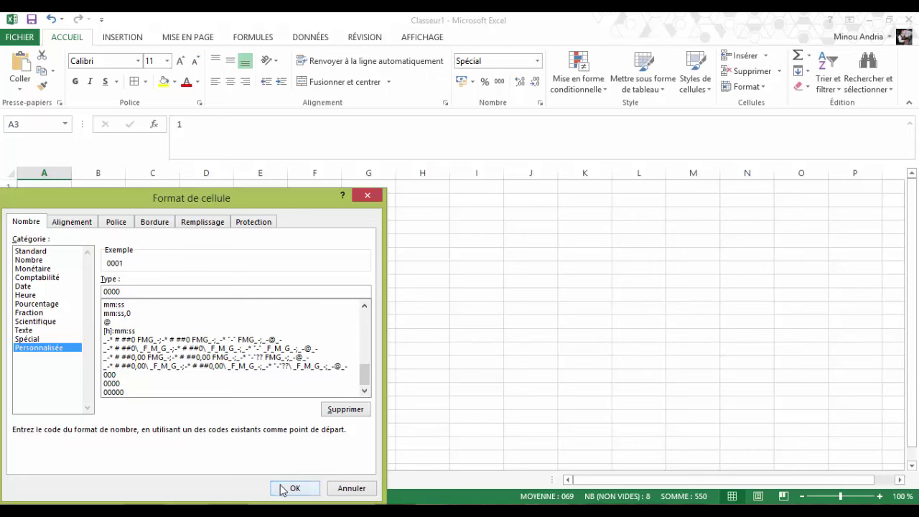
left_click(291, 487)
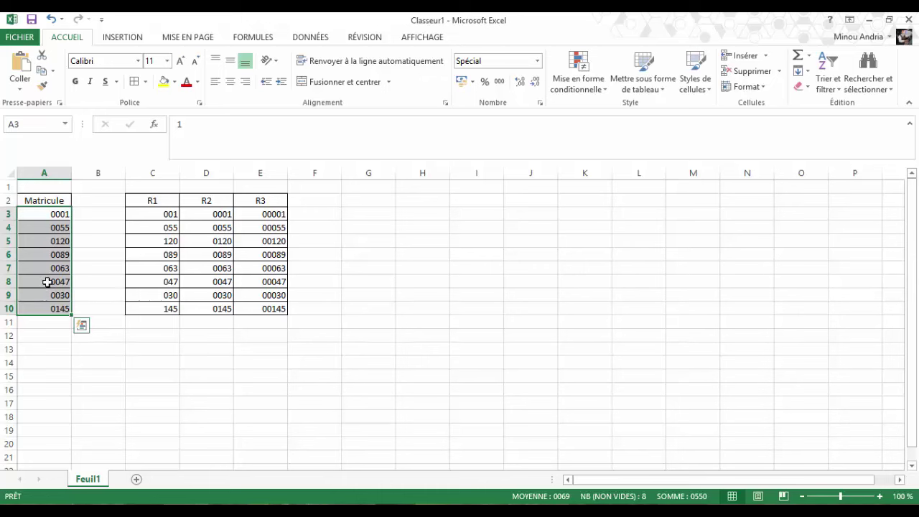
left_click(148, 215)
right_click(157, 222)
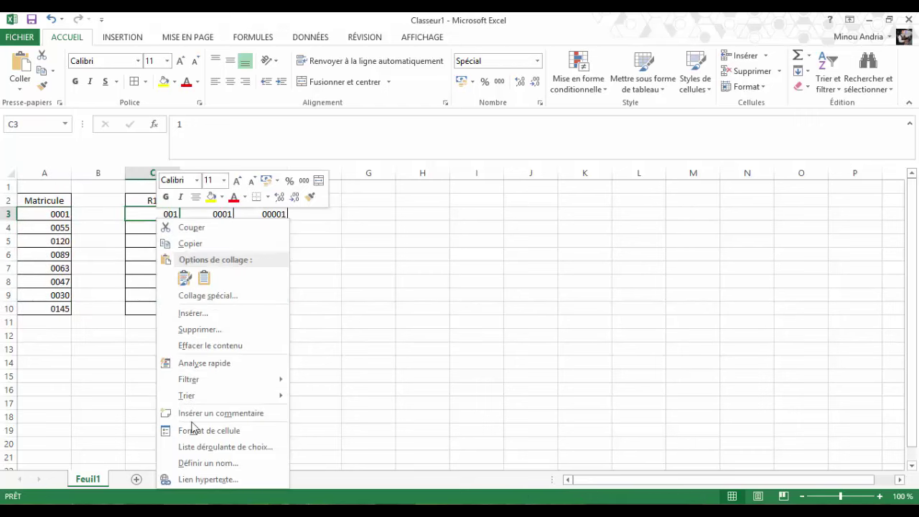
left_click(201, 432)
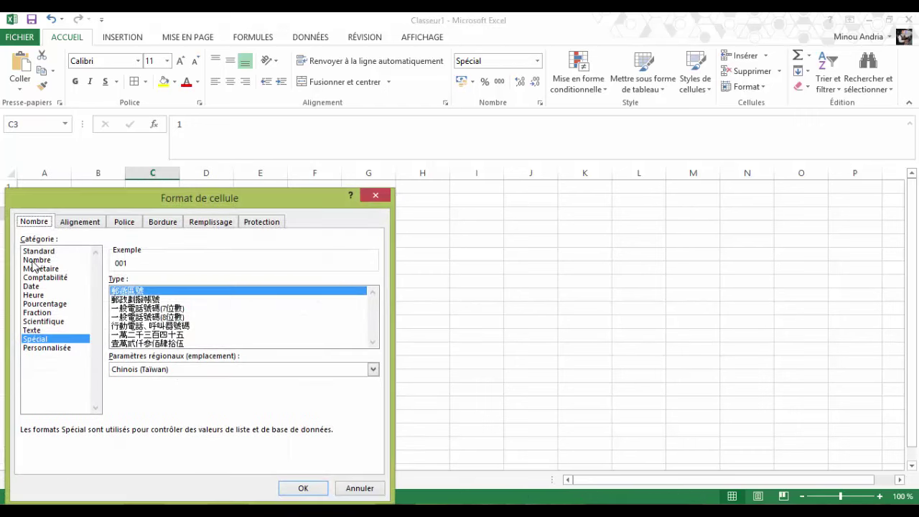
left_click(44, 332)
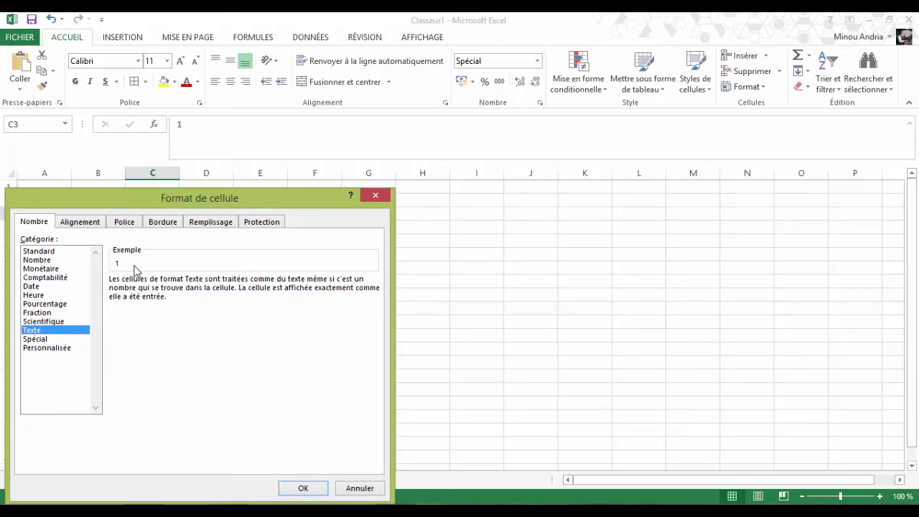
left_click(360, 489)
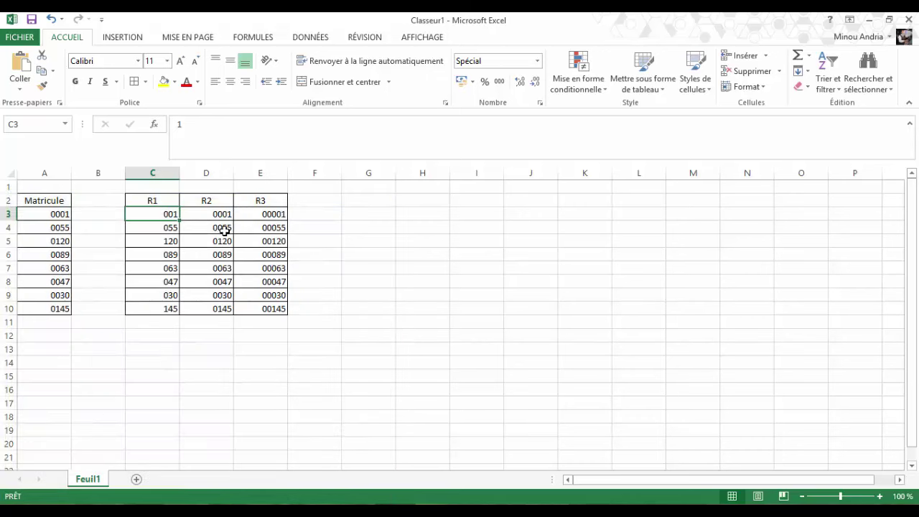